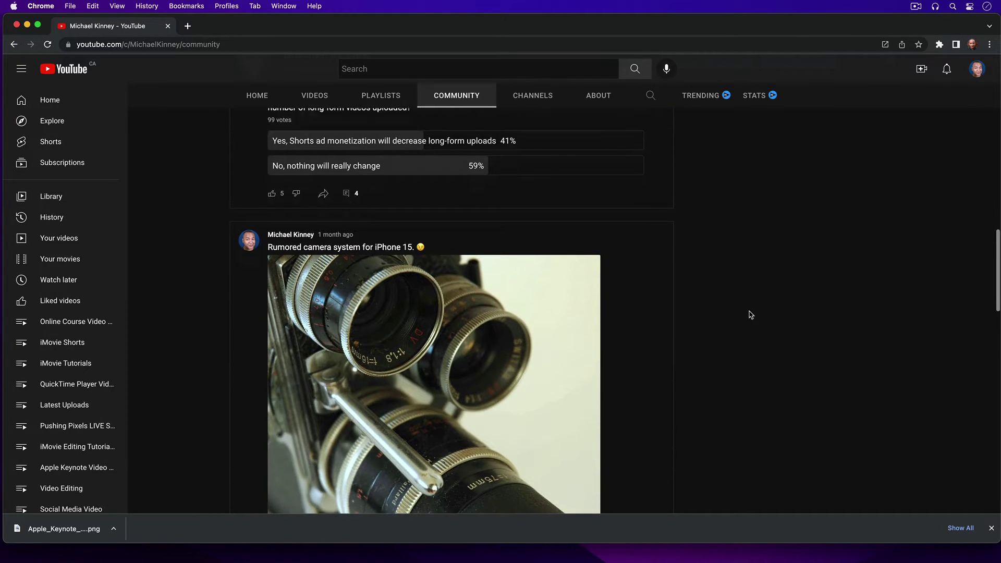
- Scroll the channel's Community feed down to the WONDER MIC microphone GIF post
scroll(751, 315, "down", 2)
scroll(751, 315, "down", 5)
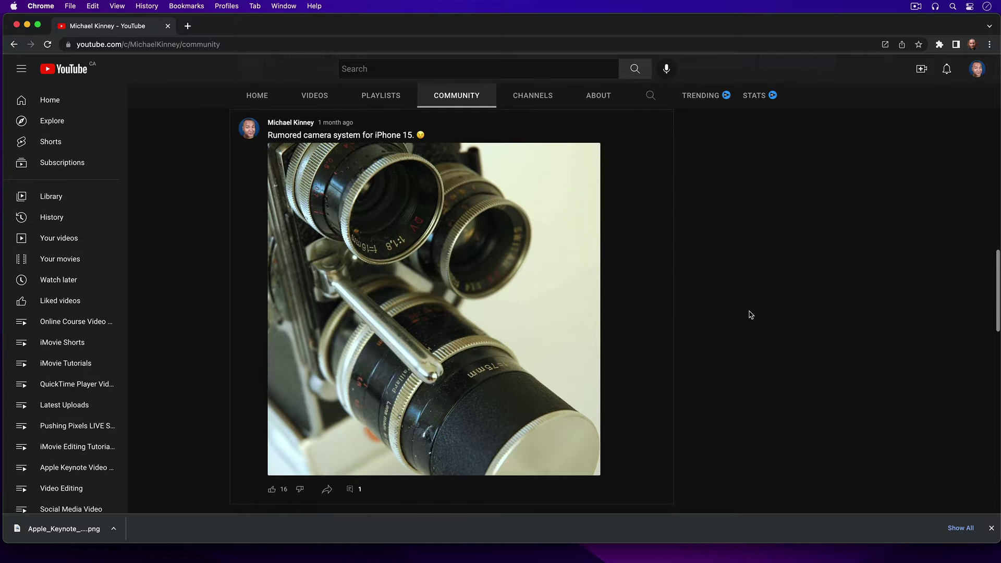
scroll(751, 315, "down", 4)
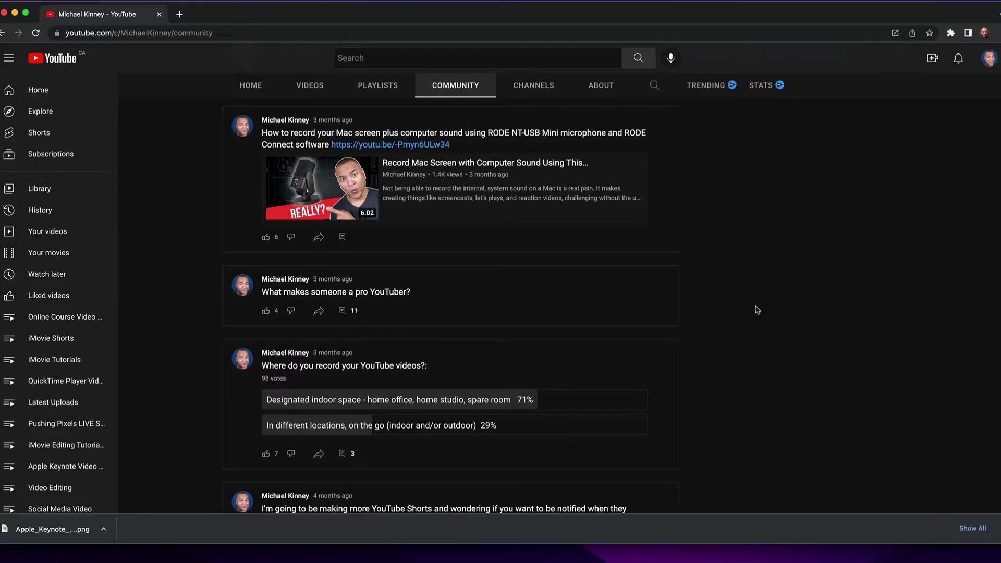
scroll(758, 310, "down", 5)
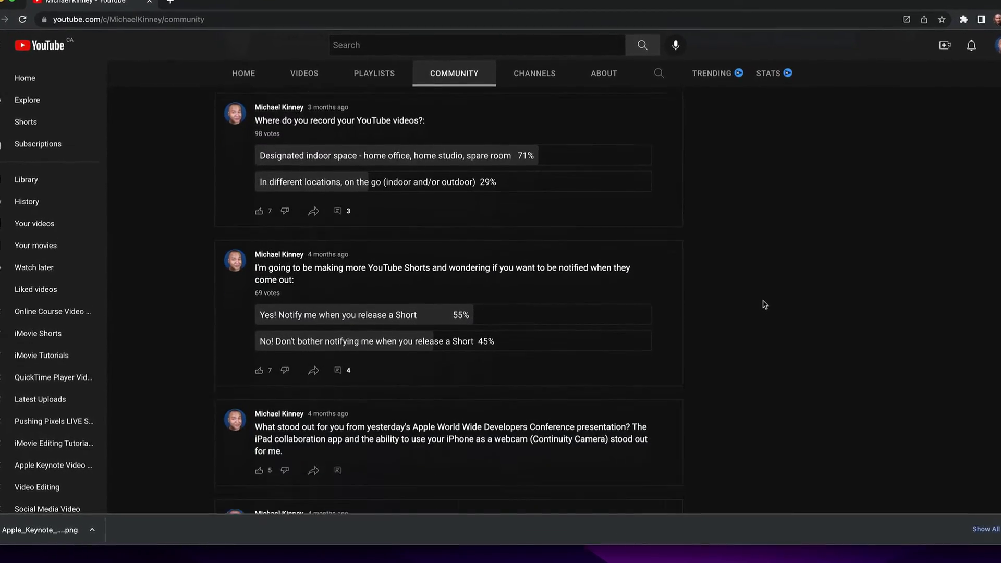
scroll(764, 305, "down", 6)
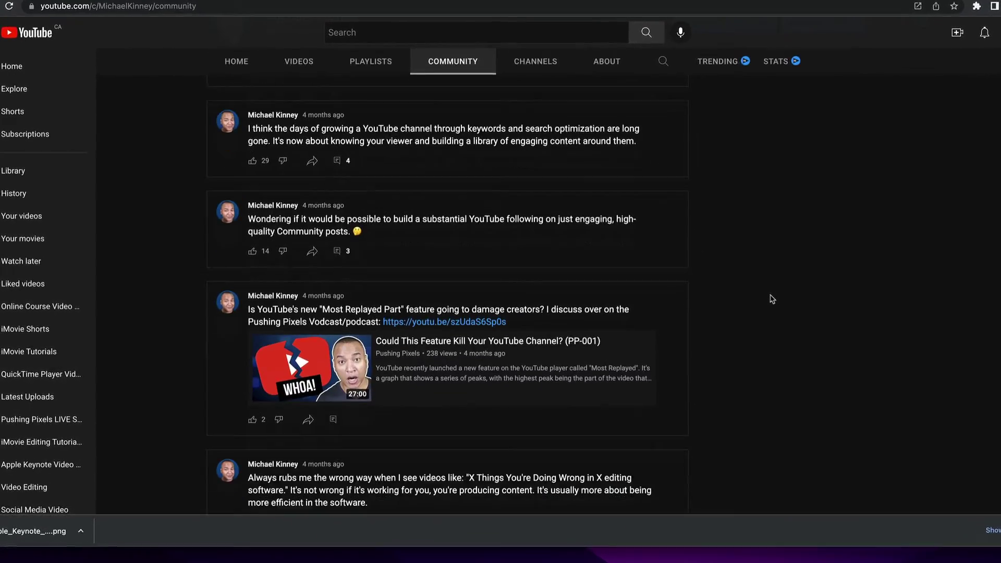
scroll(772, 299, "down", 5)
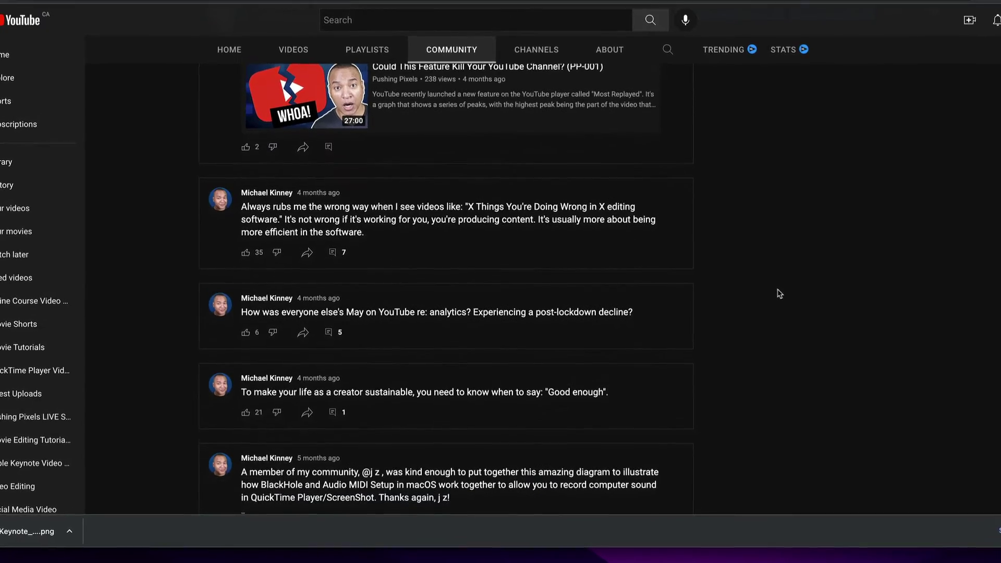
scroll(779, 293, "down", 7)
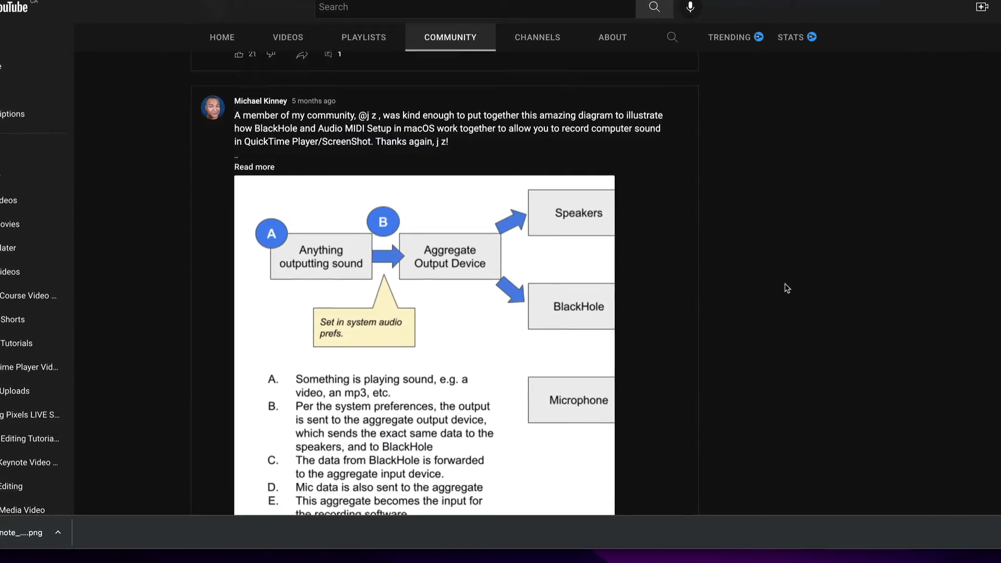
scroll(788, 284, "down", 4)
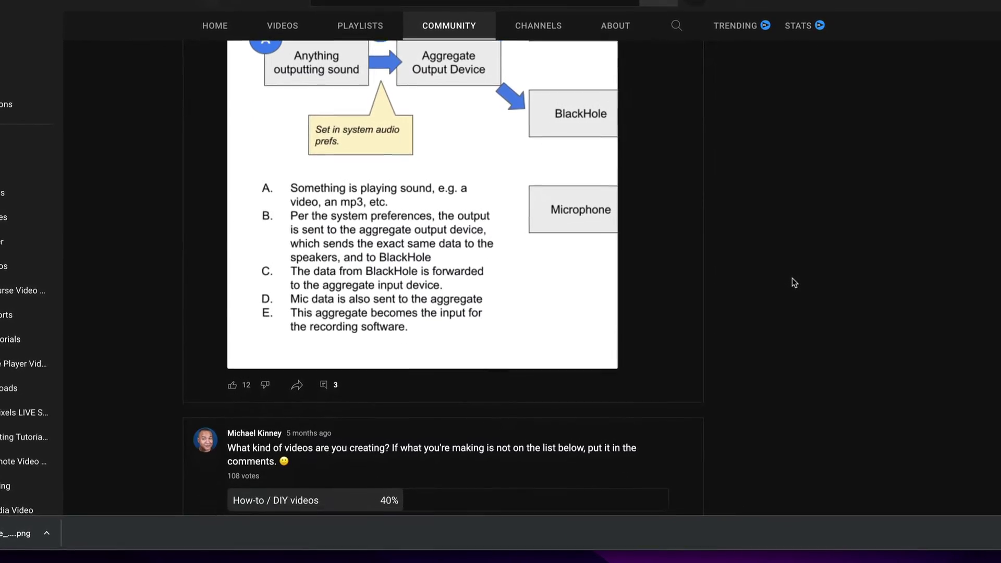
scroll(795, 281, "down", 4)
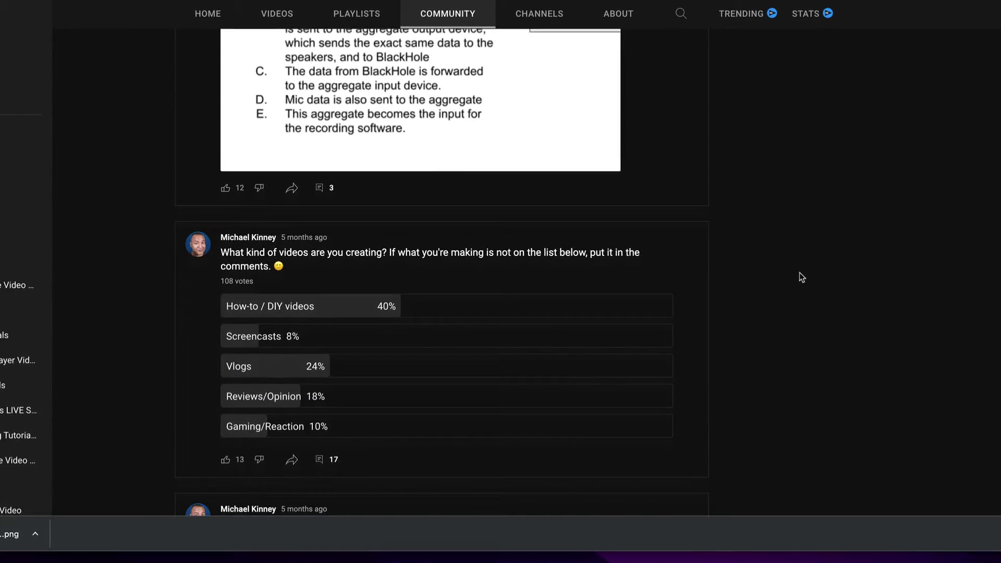
scroll(801, 271, "down", 4)
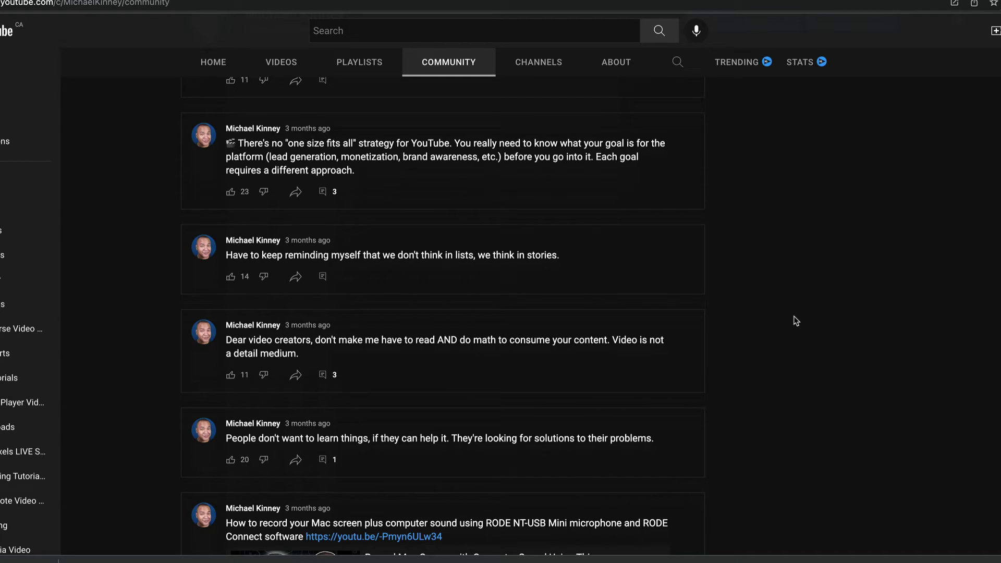
scroll(796, 321, "down", 15)
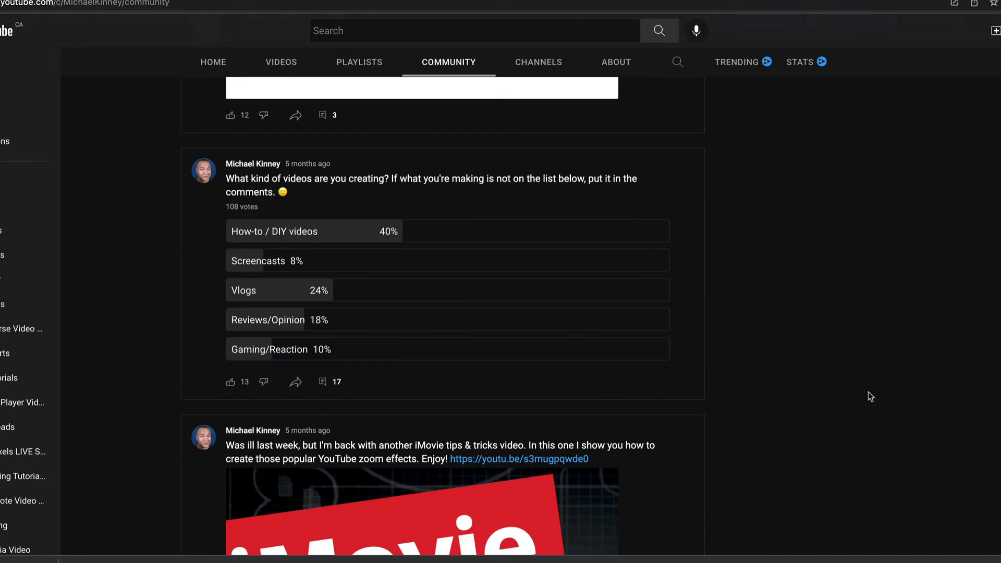
scroll(797, 318, "down", 10)
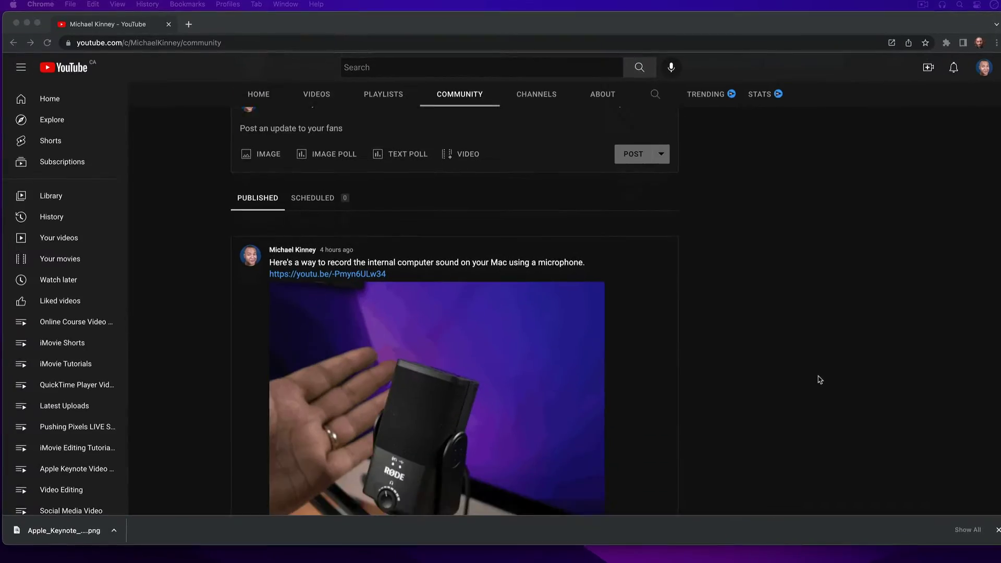
scroll(823, 380, "down", 3)
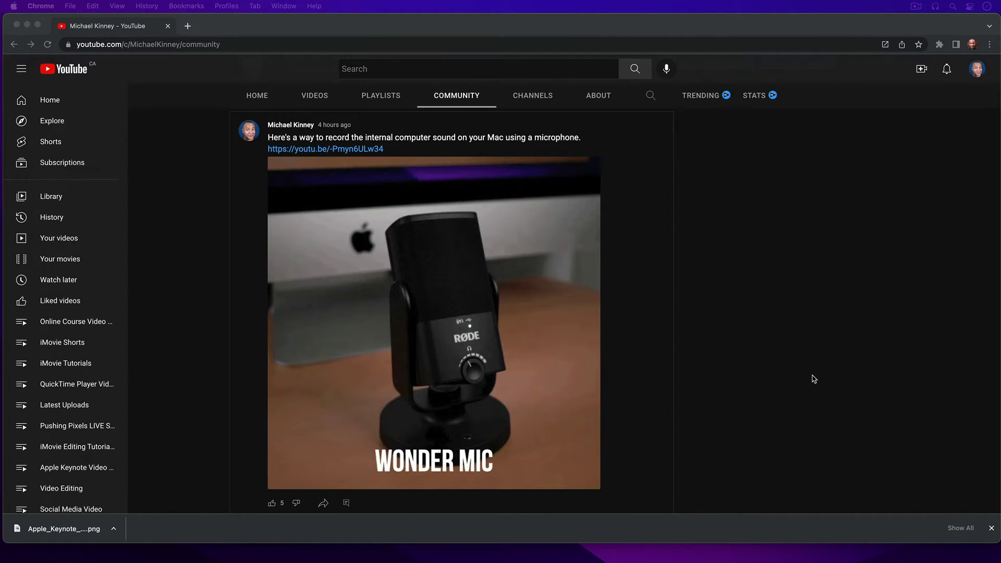
scroll(751, 315, "down", 15)
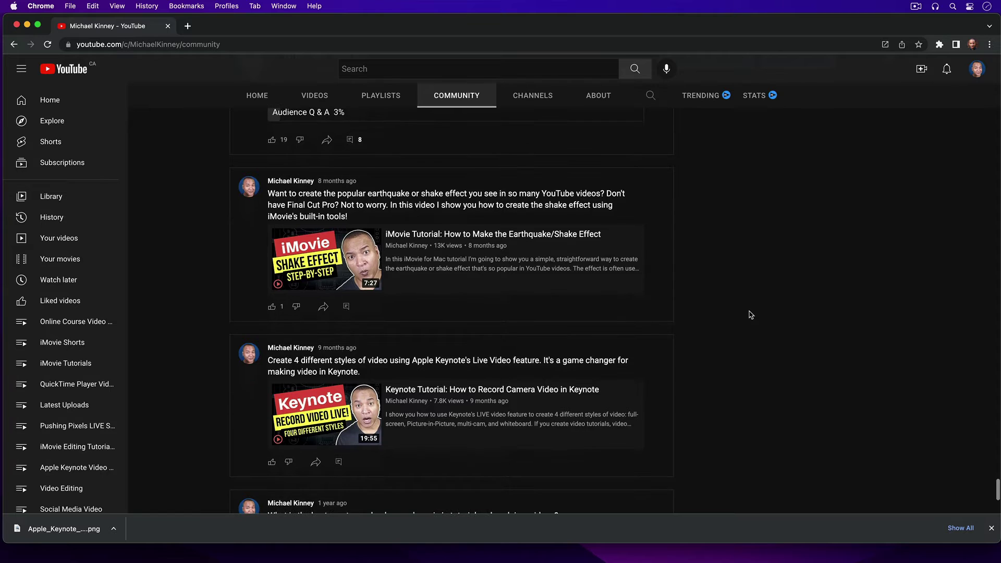
scroll(750, 314, "down", 2)
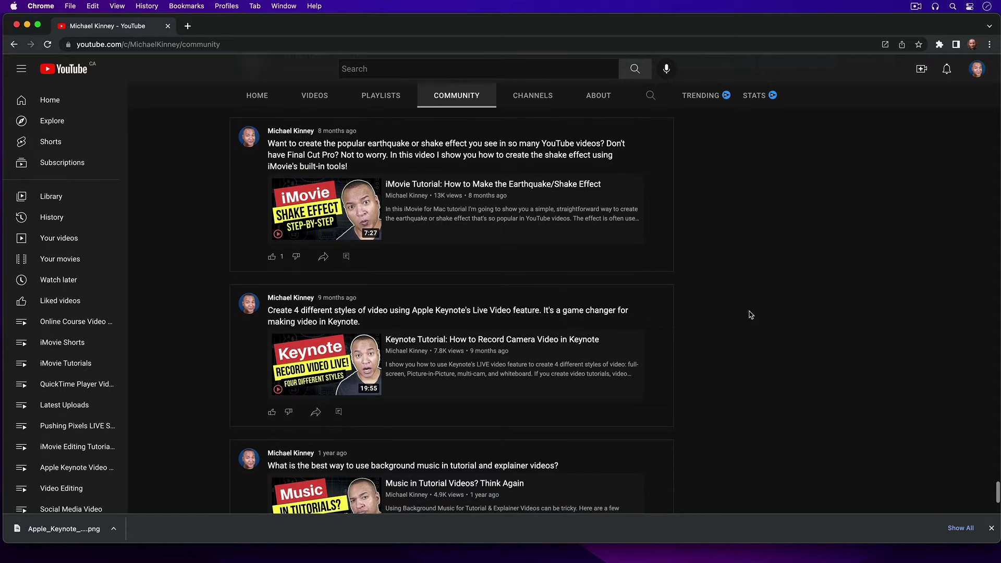
scroll(751, 315, "down", 1)
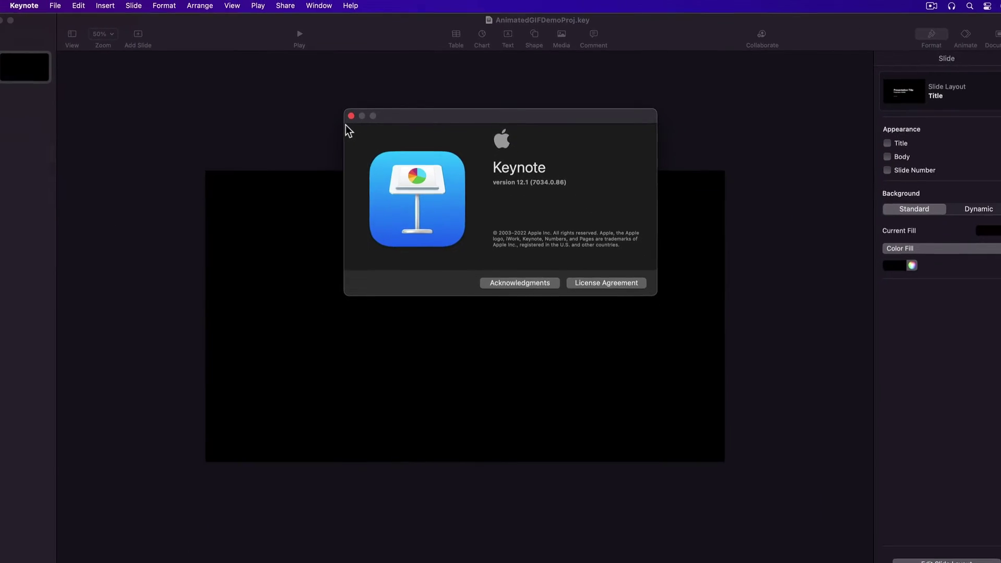
- Close the About Keynote window to reveal the blank black slide
left_click(351, 115)
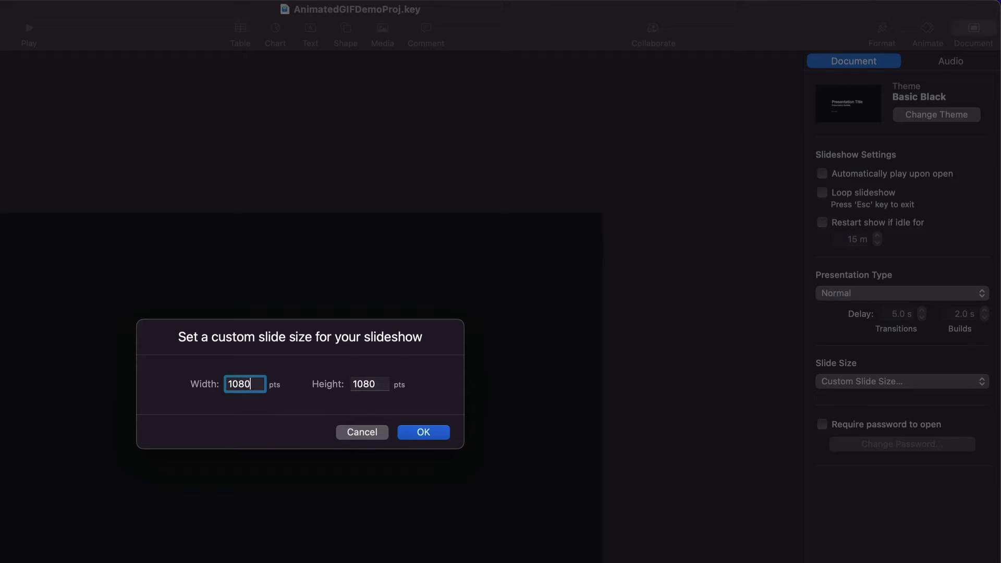
- Enter 1080 as the custom slide width to make a 1080 × 1080 square slide
type("1080")
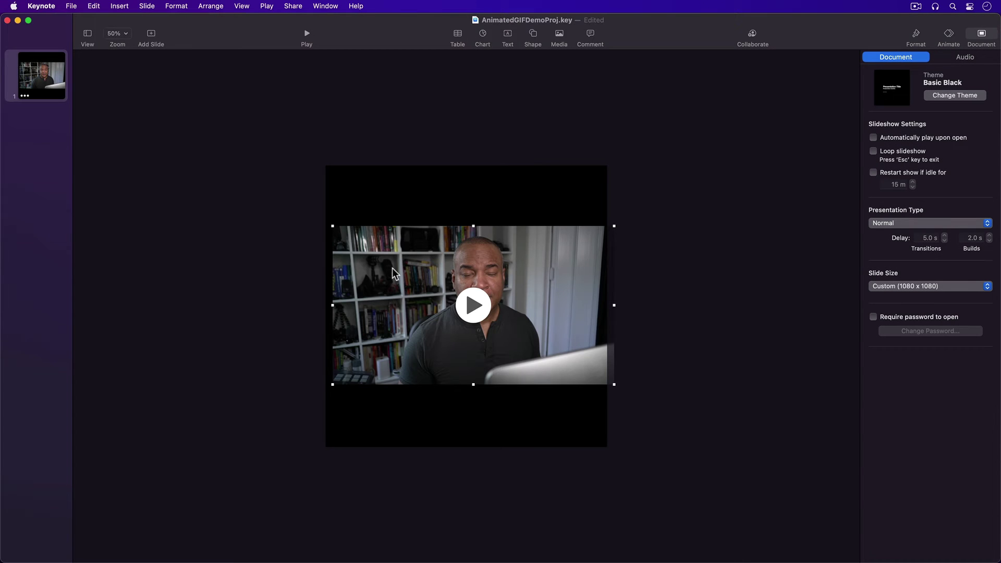
- Position the movie and stretch its corners to 1920 × 1080 so it fills the slide height
left_click_drag(369, 267, 361, 266)
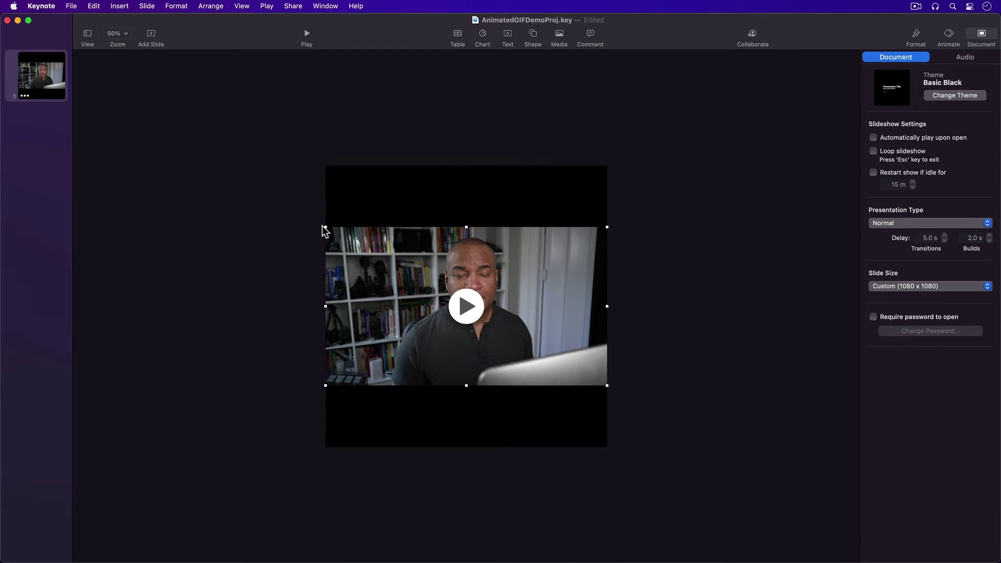
left_click_drag(323, 229, 239, 139)
left_click_drag(606, 385, 715, 447)
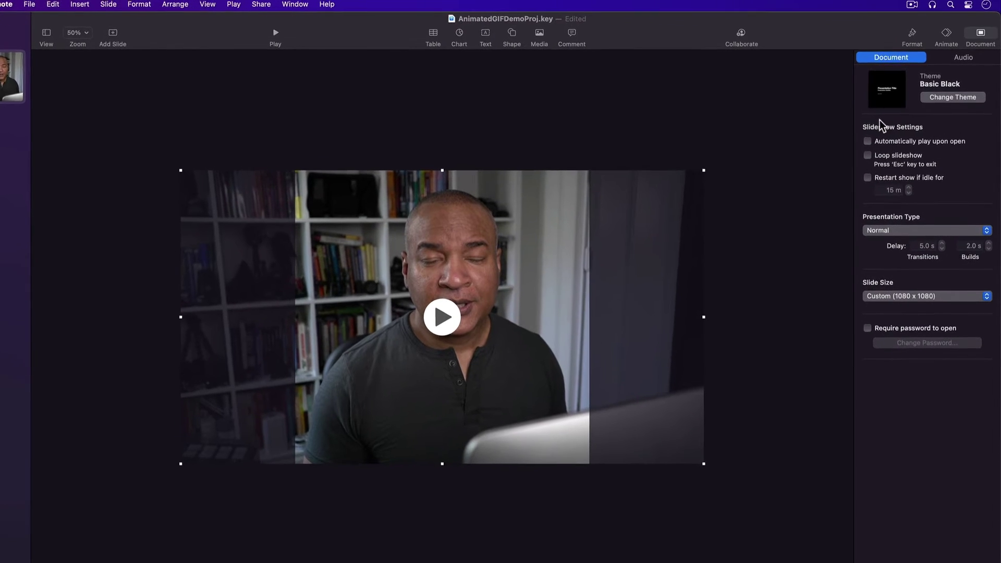
- Trim the movie to 00:01:11.033–00:01:18.500 in the Movie inspector and preview playback
left_click(900, 29)
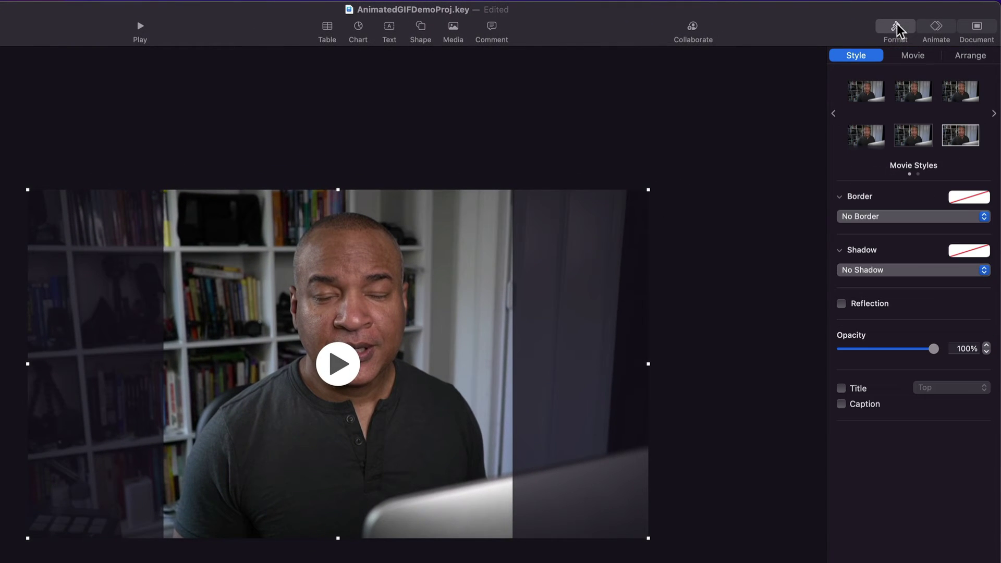
left_click(917, 57)
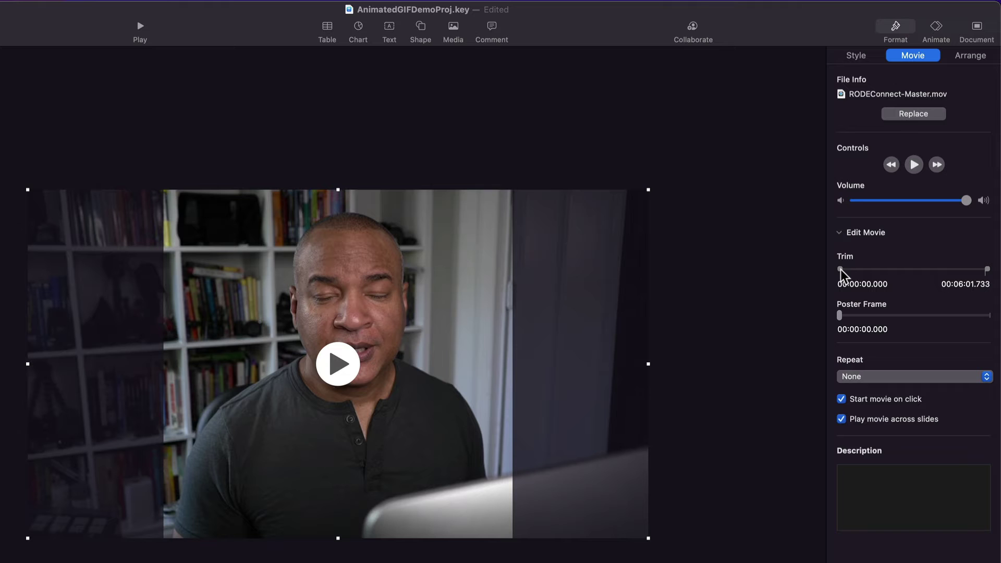
left_click_drag(840, 271, 868, 269)
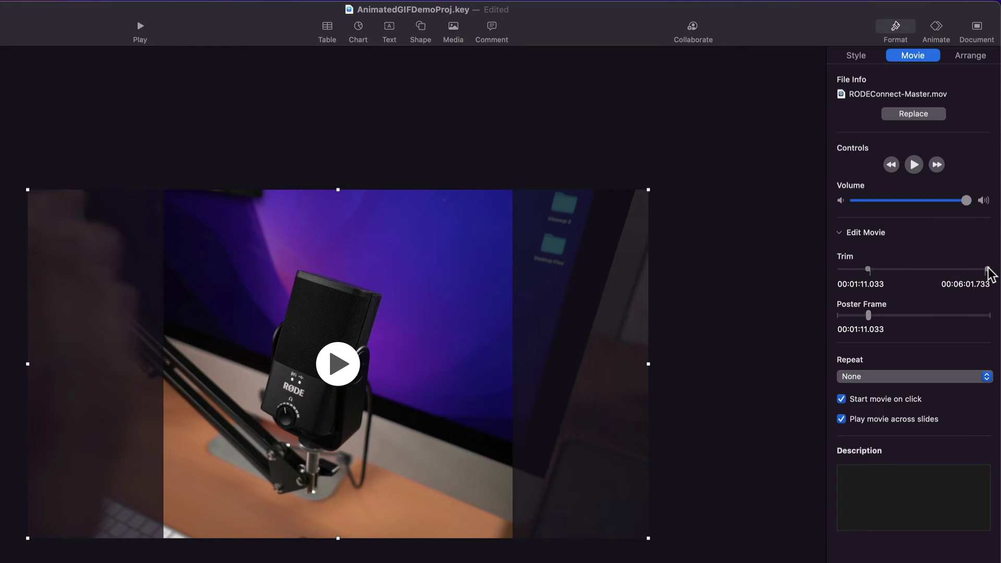
left_click_drag(987, 269, 878, 269)
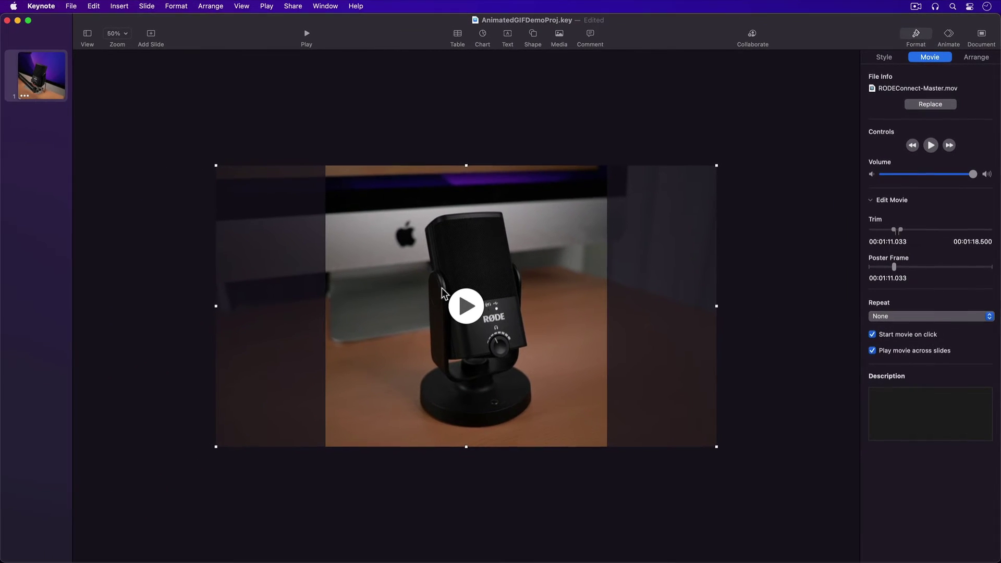
left_click(440, 318)
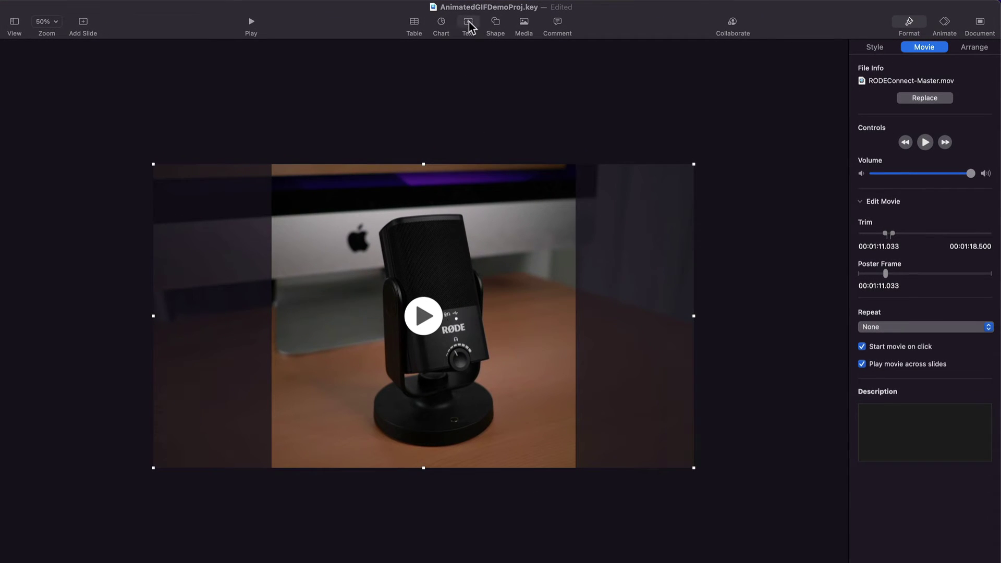
- Add a 'Wonder Mic' text box and set its font to Bebas Neue
left_click(468, 24)
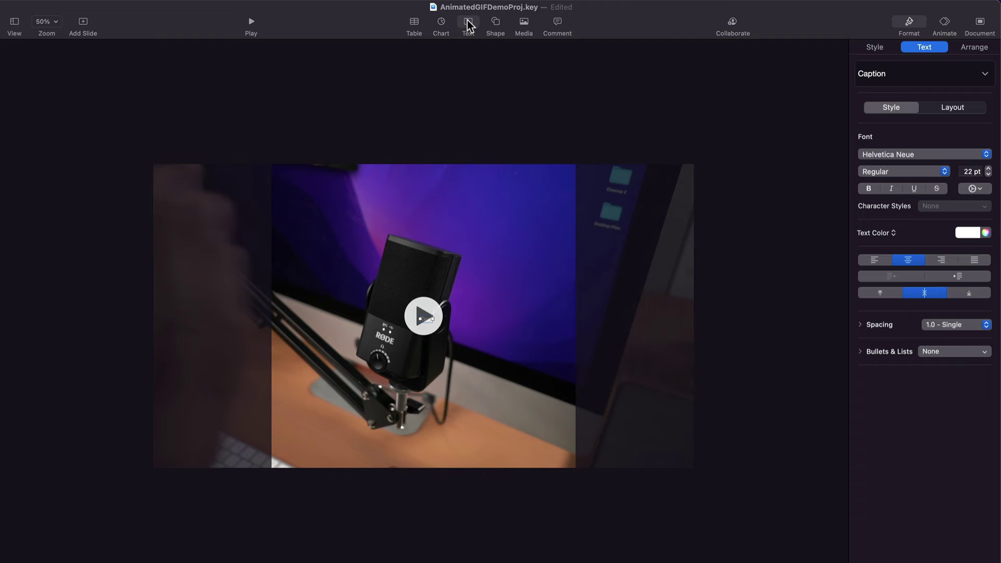
type("Wonder Mic")
left_click(924, 47)
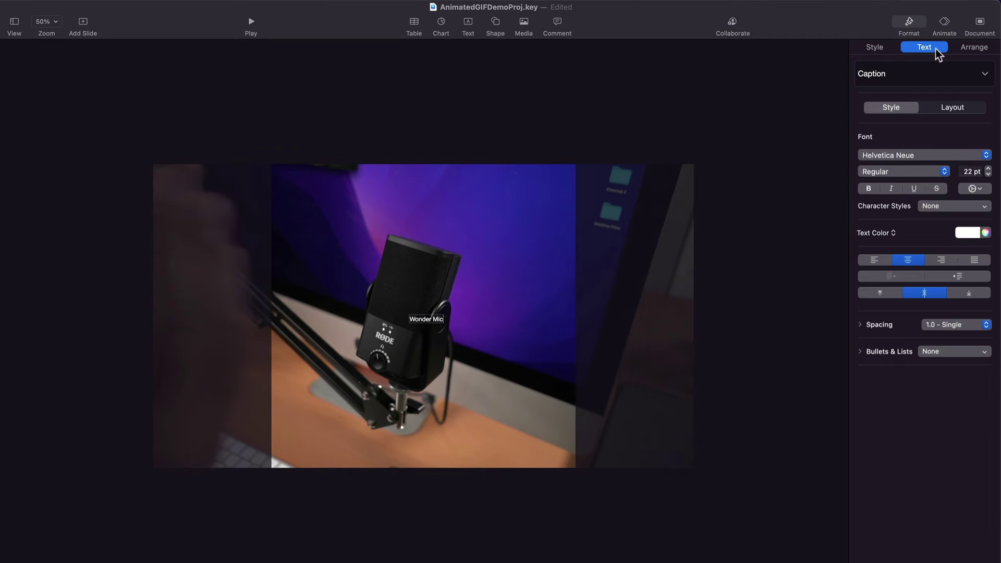
key("cmd+a")
left_click(988, 169)
left_click(988, 169)
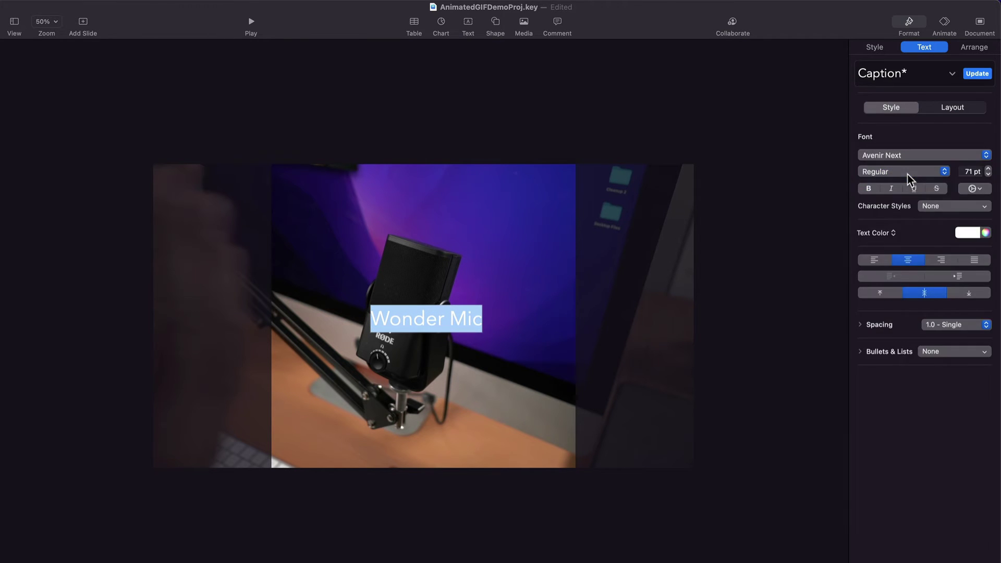
left_click(923, 155)
left_click(914, 324)
- Enlarge the caption to 100 pt and place it near the video's bottom centre
left_click(988, 168)
left_click(988, 168)
left_click_drag(422, 325, 421, 425)
left_click(715, 315)
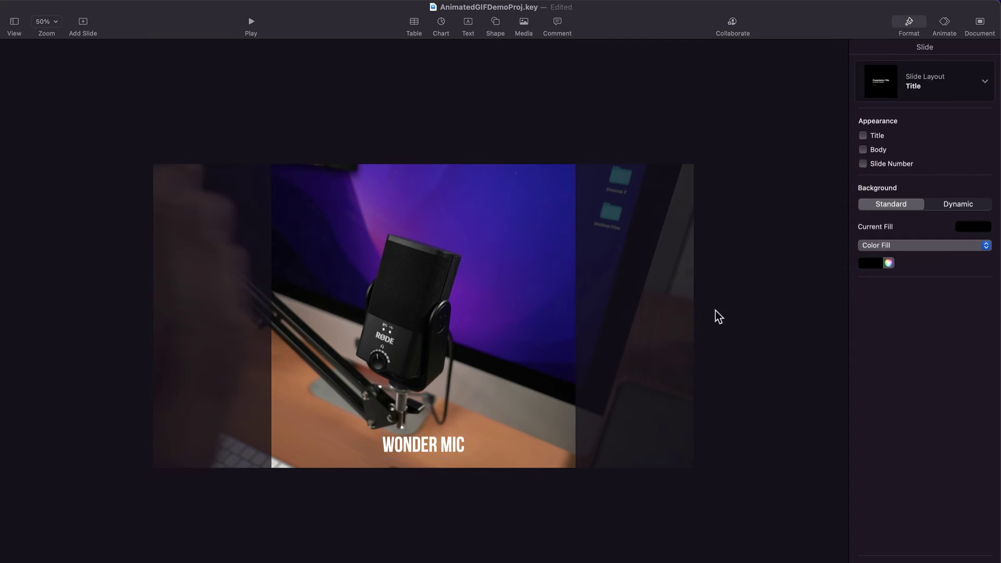
key("Tab")
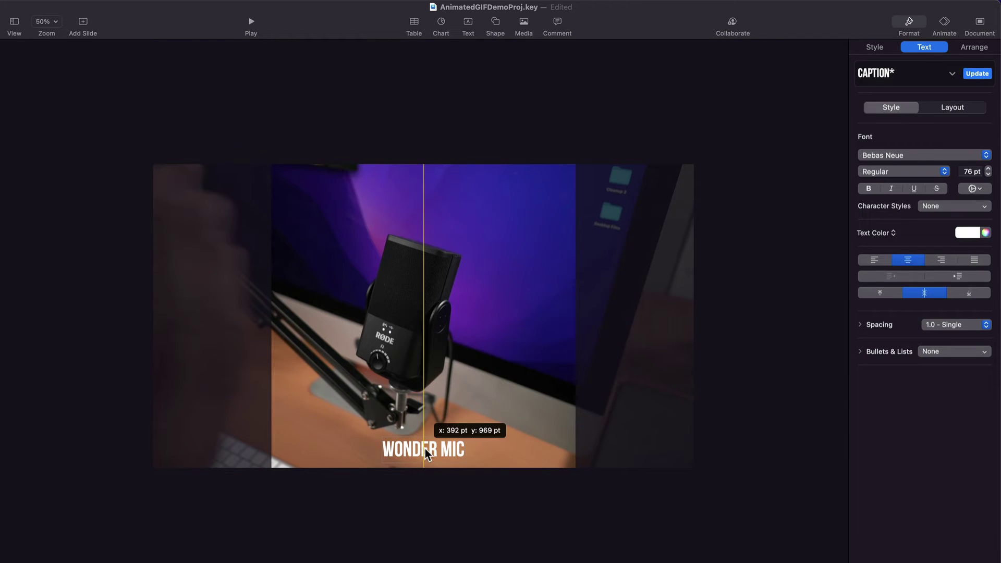
left_click(990, 167)
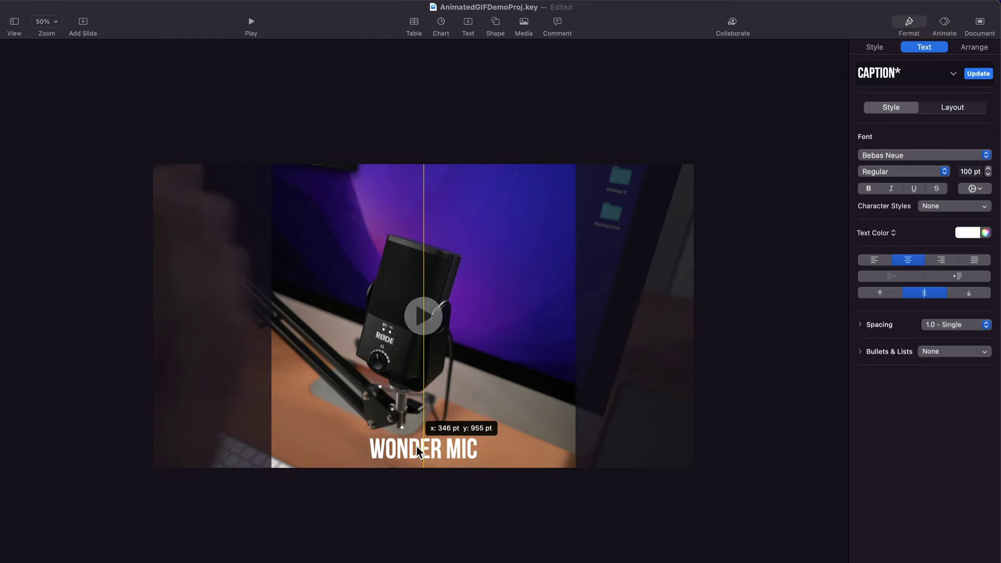
left_click_drag(418, 438, 417, 436)
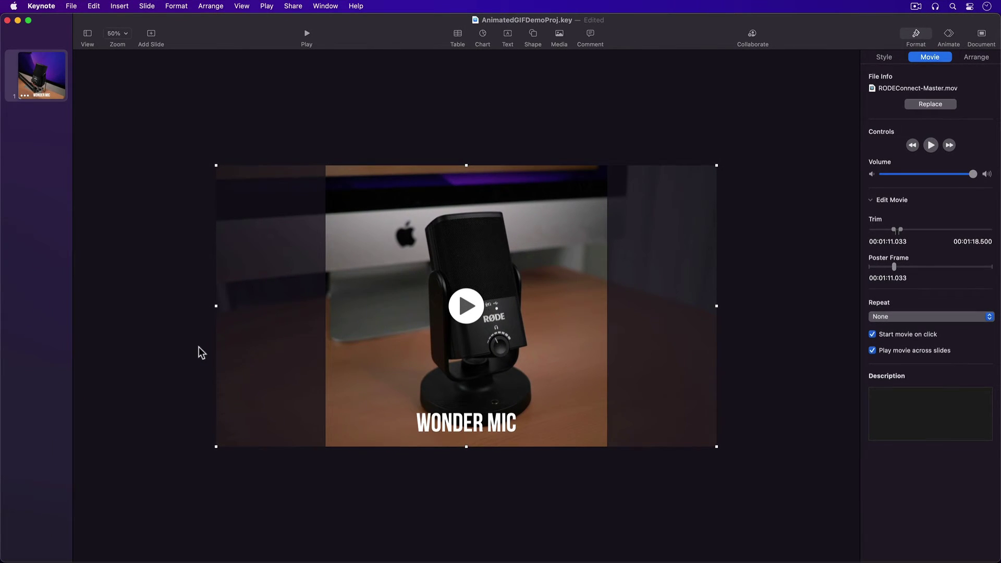
- Open the Animated GIF export dialog via File > Export To
left_click(85, 7)
mouse_move(179, 175)
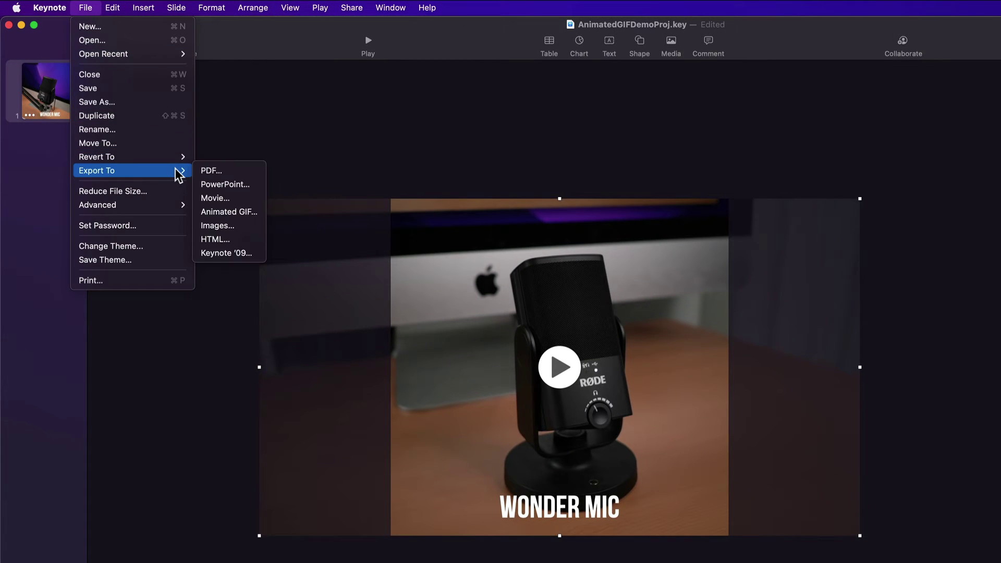
left_click(221, 212)
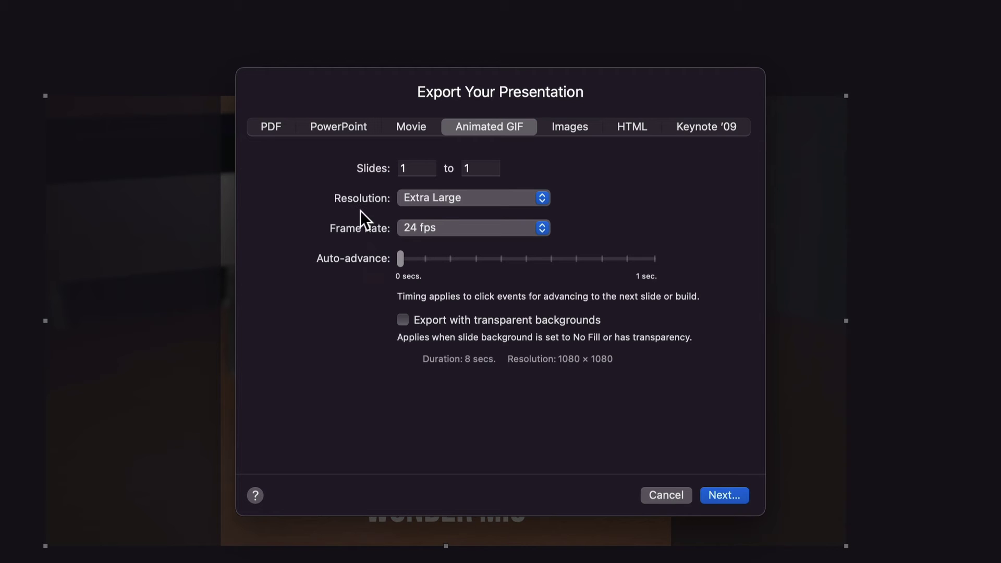
- Export AnimatedGIFDemoProj.gif at Large resolution and 15 fps into the Community Tab GIFS folder
left_click(543, 197)
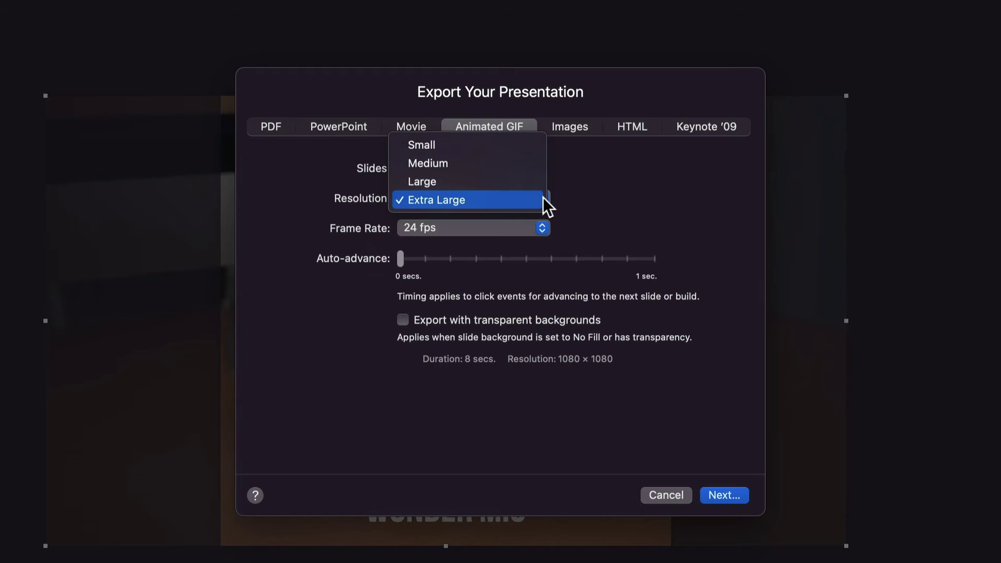
left_click(429, 183)
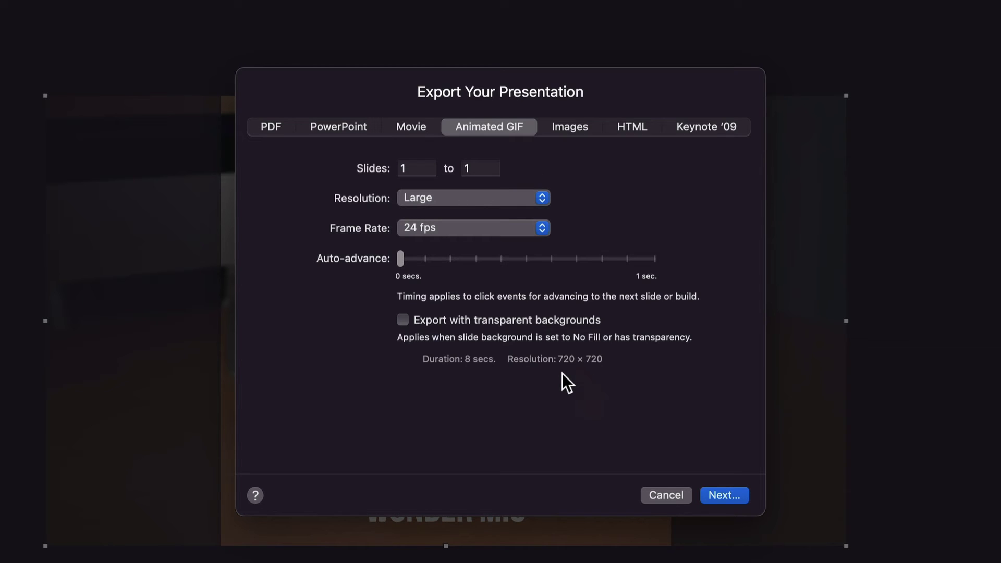
left_click(527, 197)
left_click(499, 180)
left_click(490, 192)
left_click(477, 217)
left_click(506, 227)
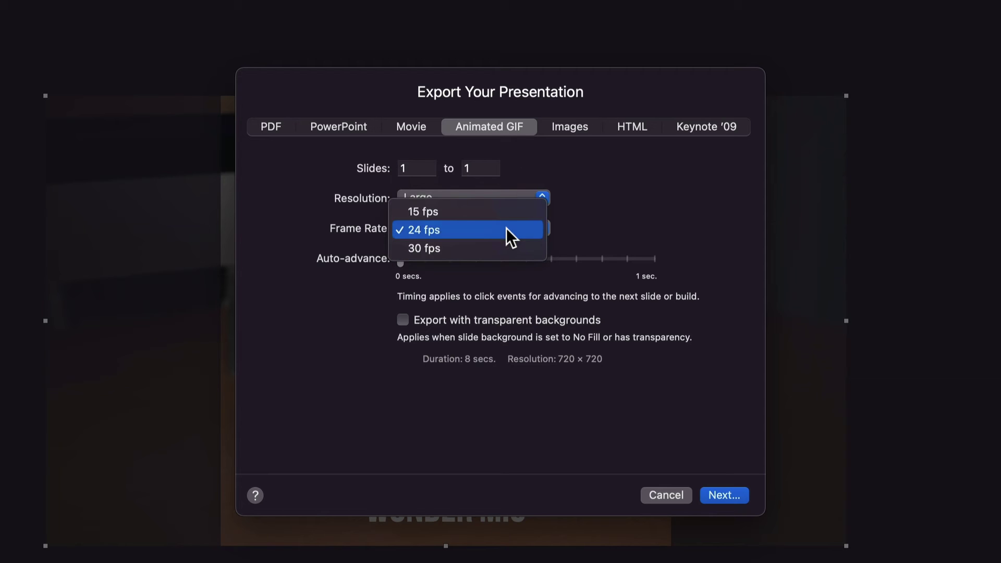
left_click(448, 211)
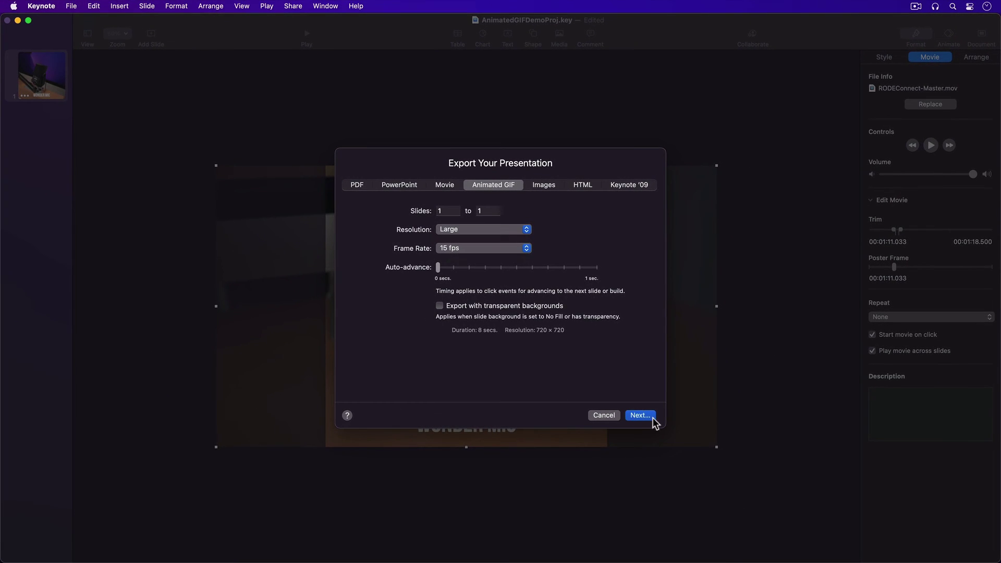
left_click(639, 416)
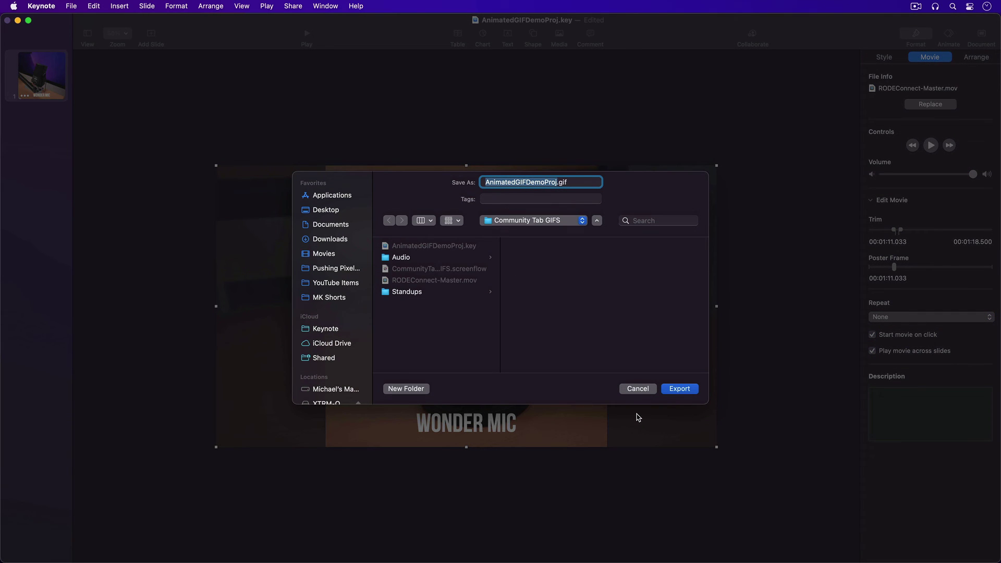
left_click(684, 390)
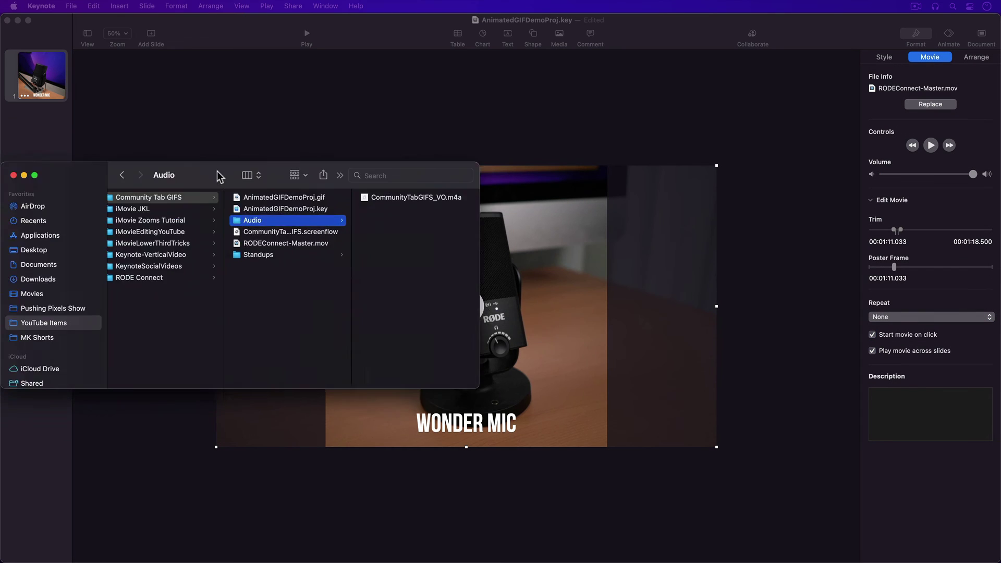
- Move the Finder window and select AnimatedGIFDemoProj.gif in Community Tab GIFS
left_click_drag(217, 172, 387, 165)
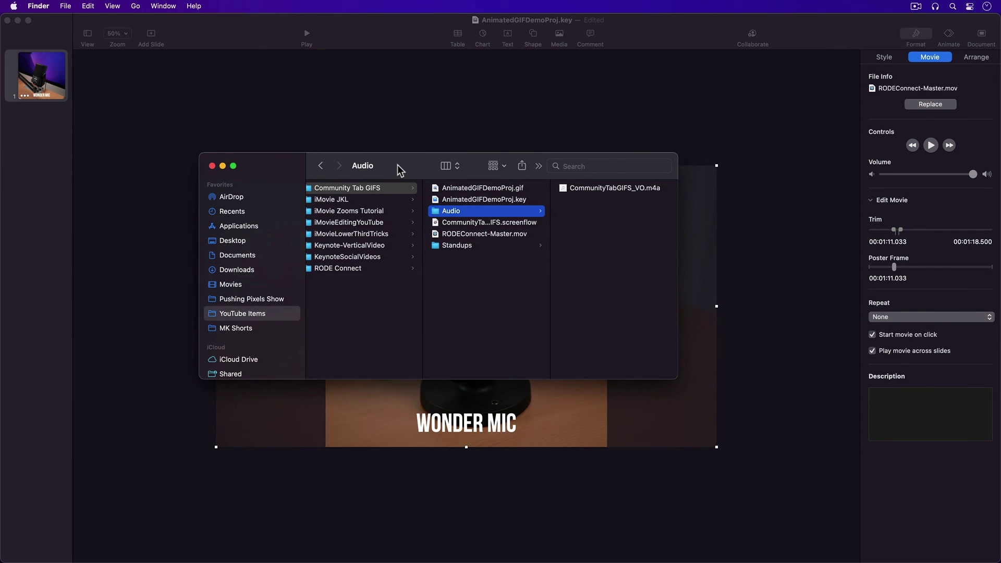
left_click(429, 188)
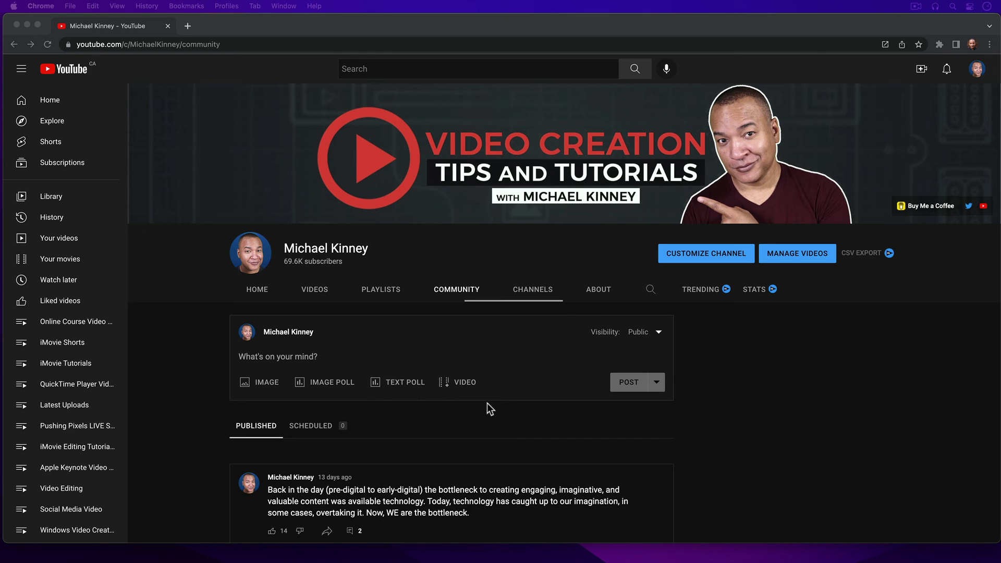
- Start an image post and paste the Mac internal-sound message followed by the youtu.be link
left_click(263, 386)
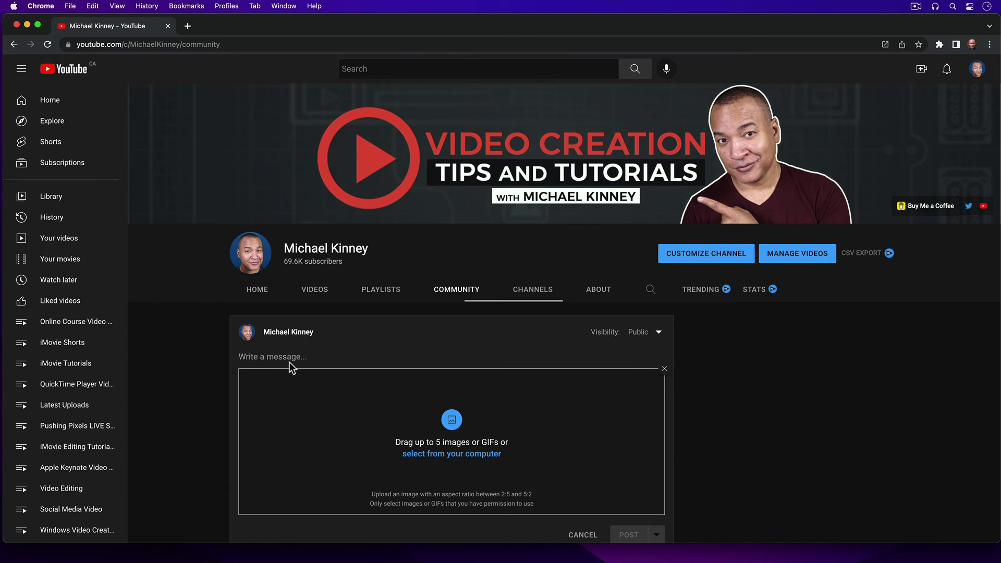
type("Here's a way to record the internal computer sound on your Mac using a microphone.")
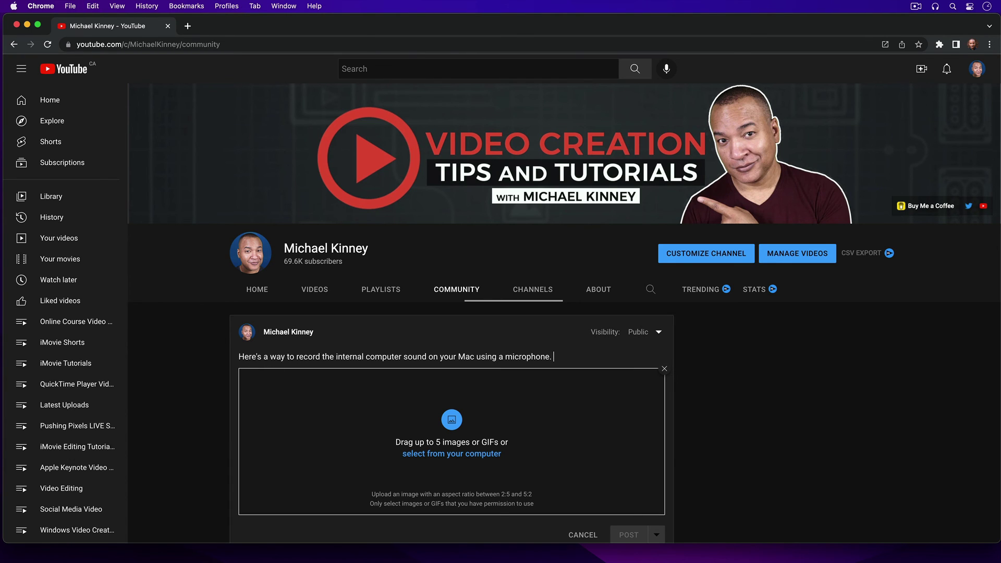
left_click(571, 357)
type("https://youtu.be/-Pmyn6ULw34")
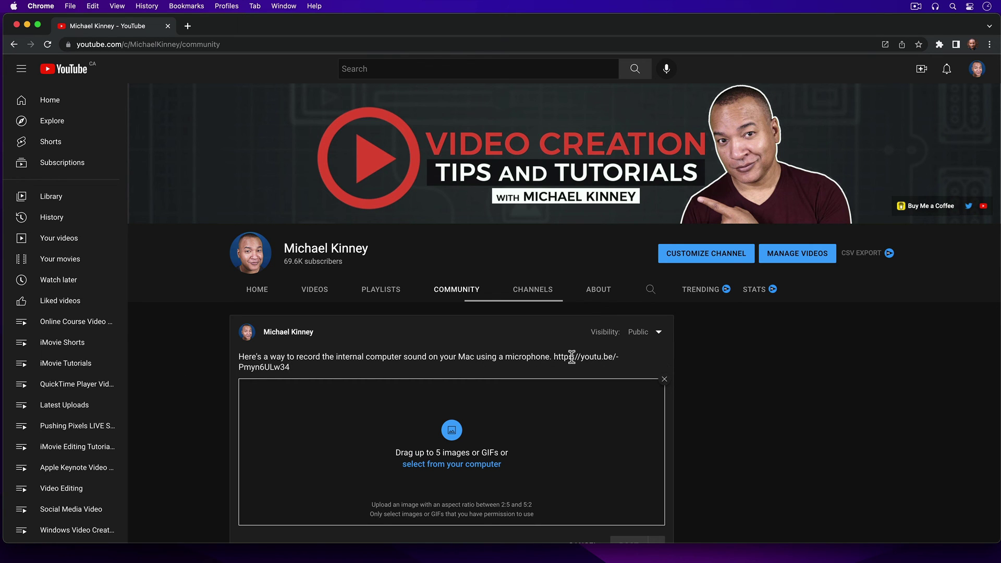
scroll(520, 361, "down", 5)
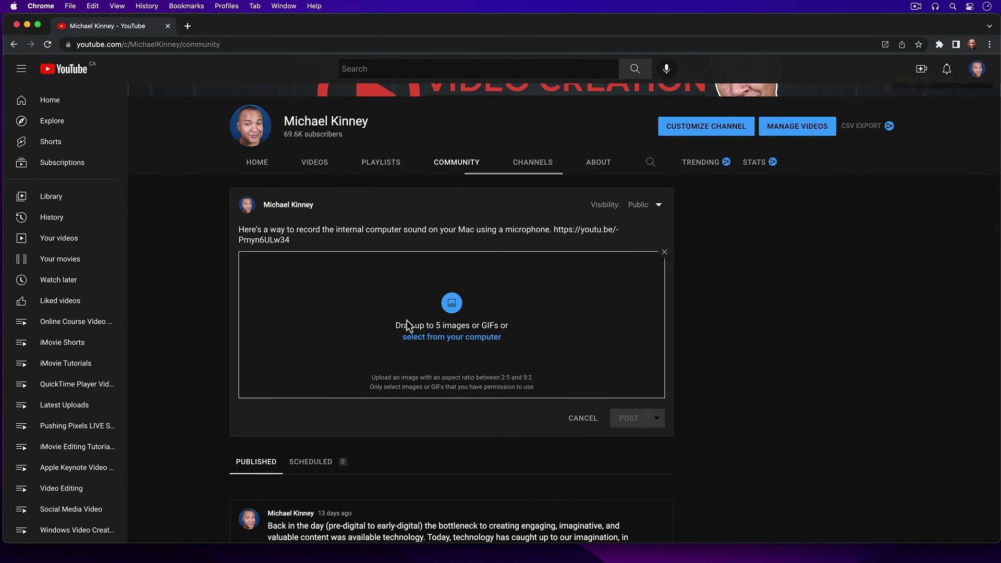
- Drag AnimatedGIFDemoProj.gif from Finder into the Community post's image area
key("super+Tab")
left_click_drag(126, 70, 603, 40)
left_click_drag(759, 59, 394, 330)
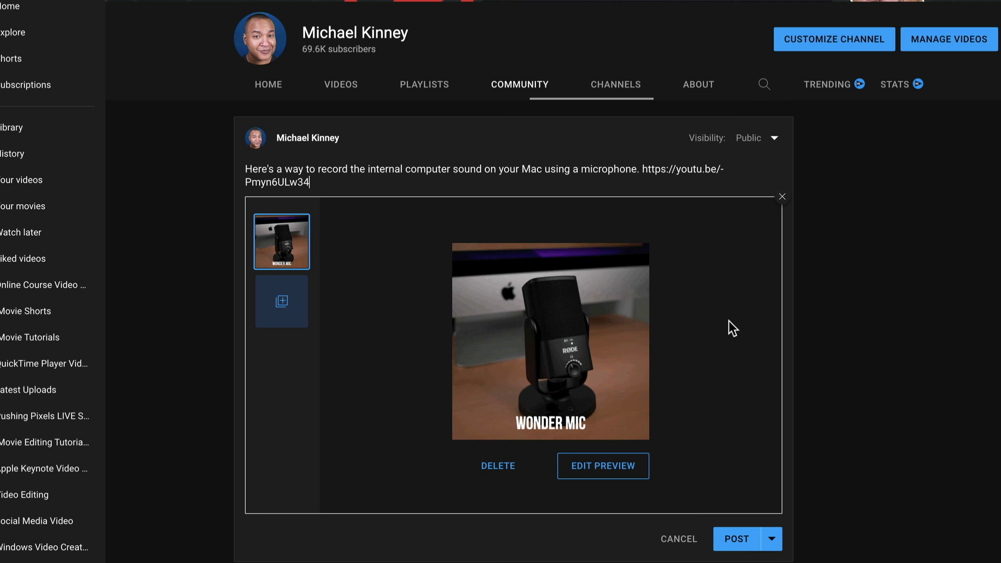
- Post the Community update and scroll down to view it with the WONDER MIC GIF
left_click(739, 545)
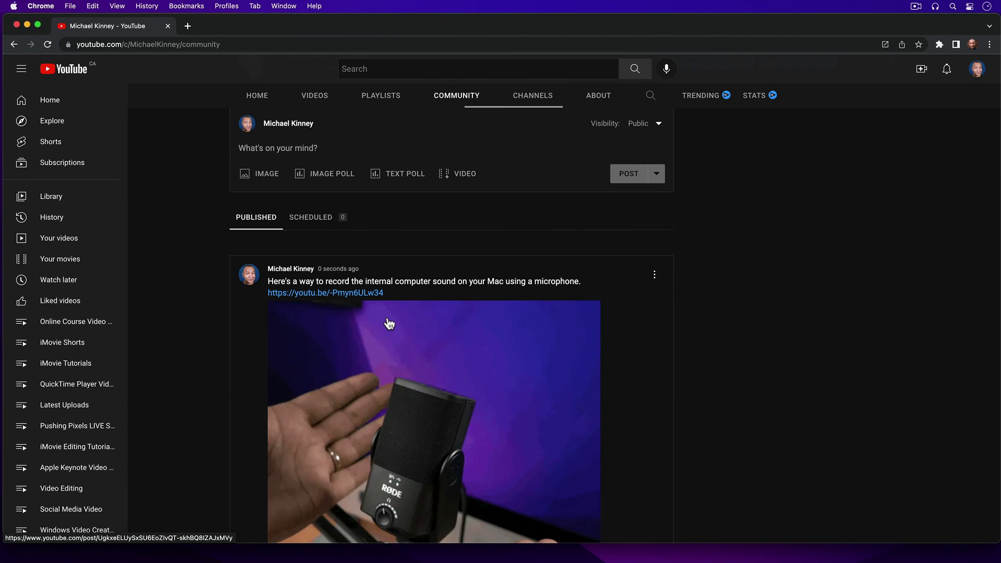
scroll(388, 324, "down", 3)
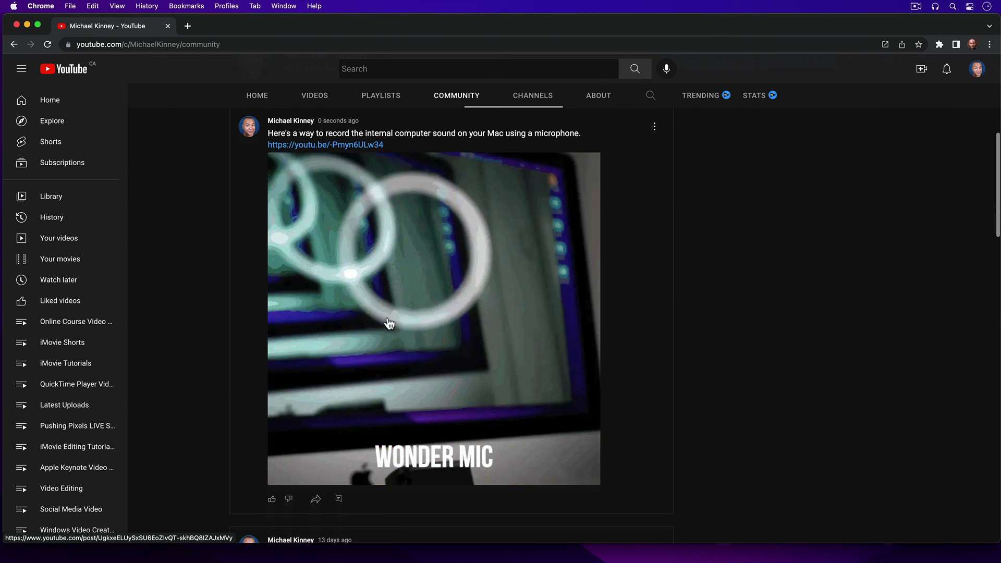